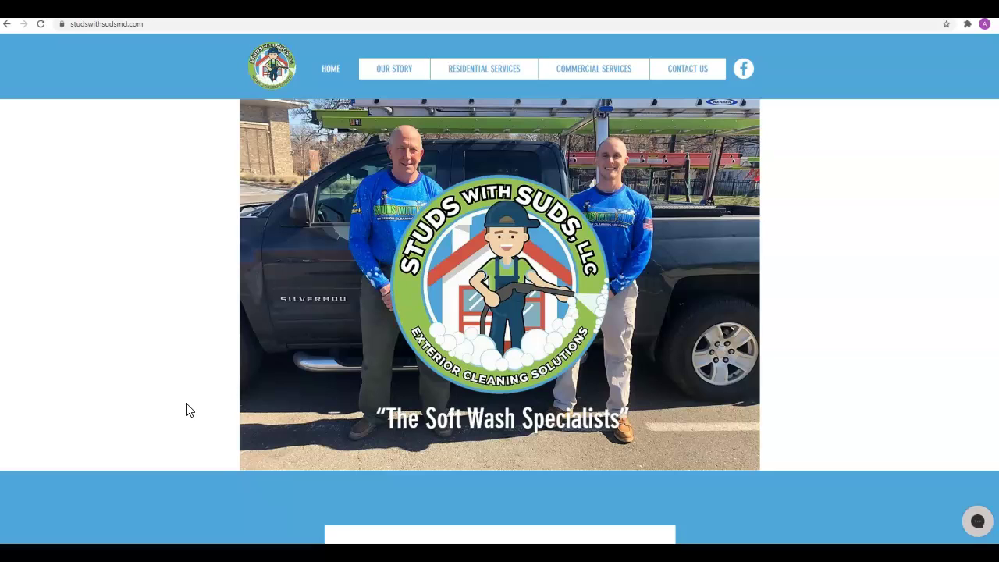
Review the Studs with Suds homepage from the hero image through About Us, Our Work, Services and Customer Reviews
{"action": "left_click", "coordinate": [199, 371]}
{"action": "scroll", "coordinate": [199, 371], "scroll_direction": "down", "scroll_amount": 9}
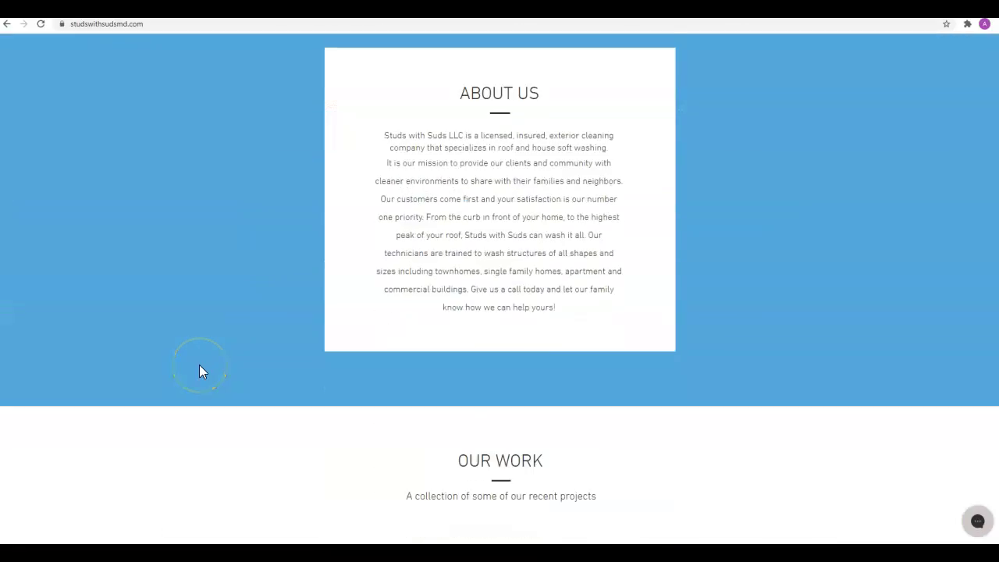
{"action": "scroll", "coordinate": [194, 370], "scroll_direction": "down", "scroll_amount": 8}
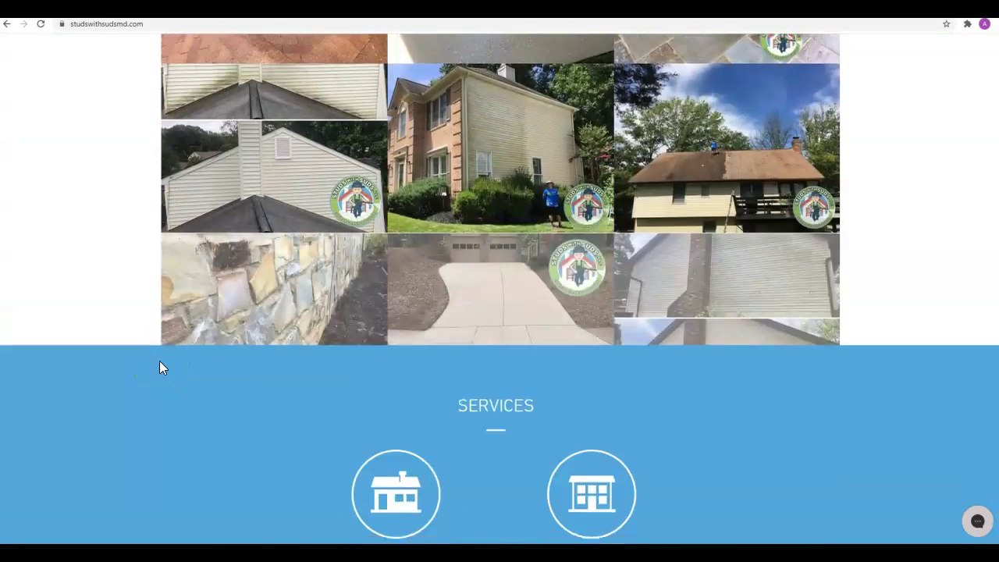
{"action": "scroll", "coordinate": [159, 368], "scroll_direction": "down", "scroll_amount": 10}
{"action": "left_click", "coordinate": [164, 362]}
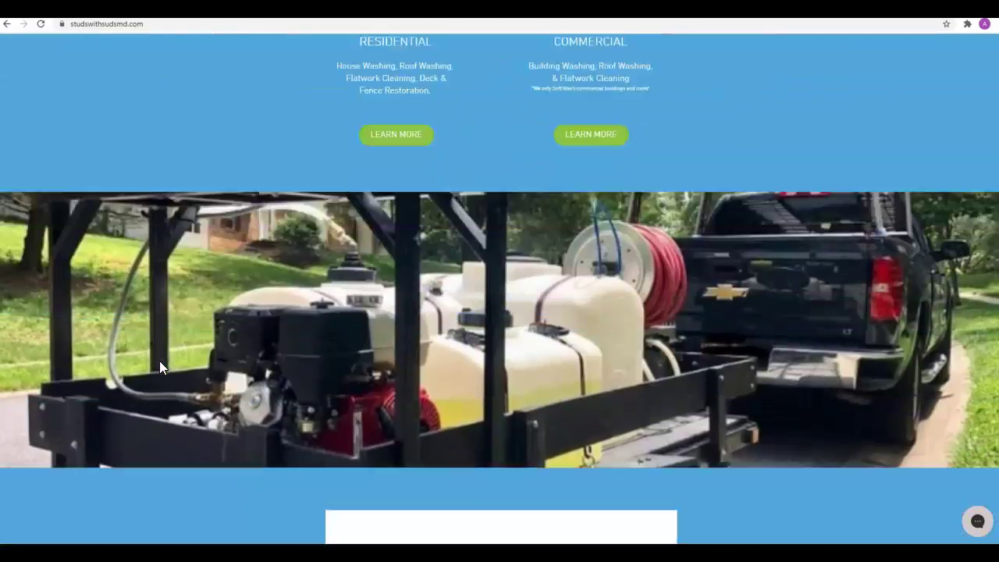
{"action": "scroll", "coordinate": [183, 366], "scroll_direction": "down", "scroll_amount": 8}
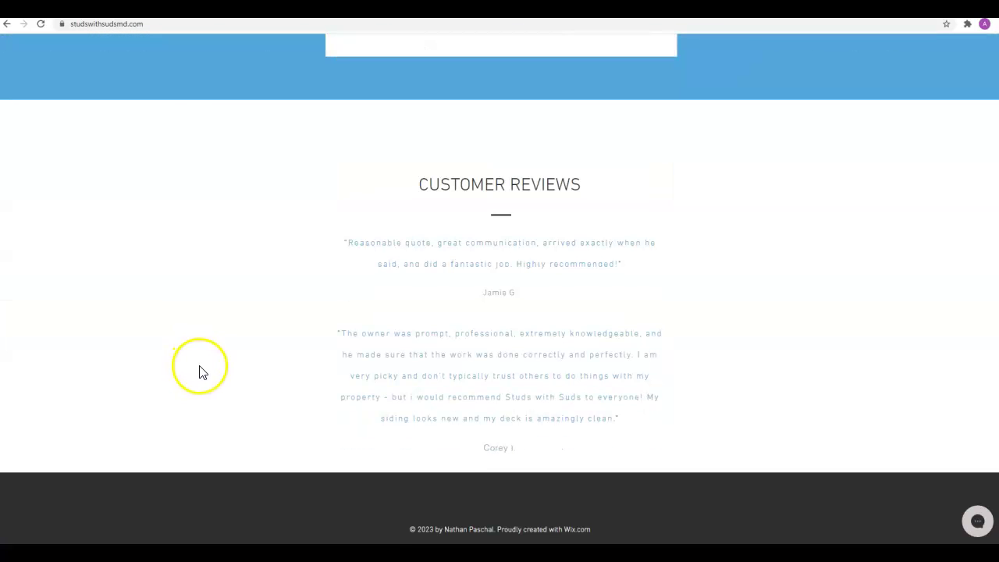
{"action": "scroll", "coordinate": [276, 364], "scroll_direction": "up", "scroll_amount": 6}
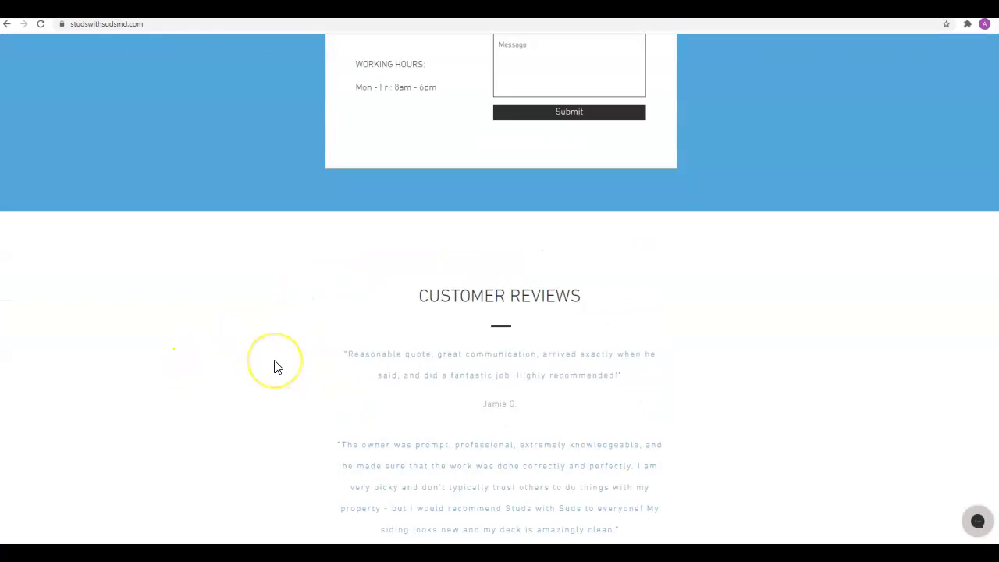
{"action": "scroll", "coordinate": [274, 360], "scroll_direction": "up", "scroll_amount": 10}
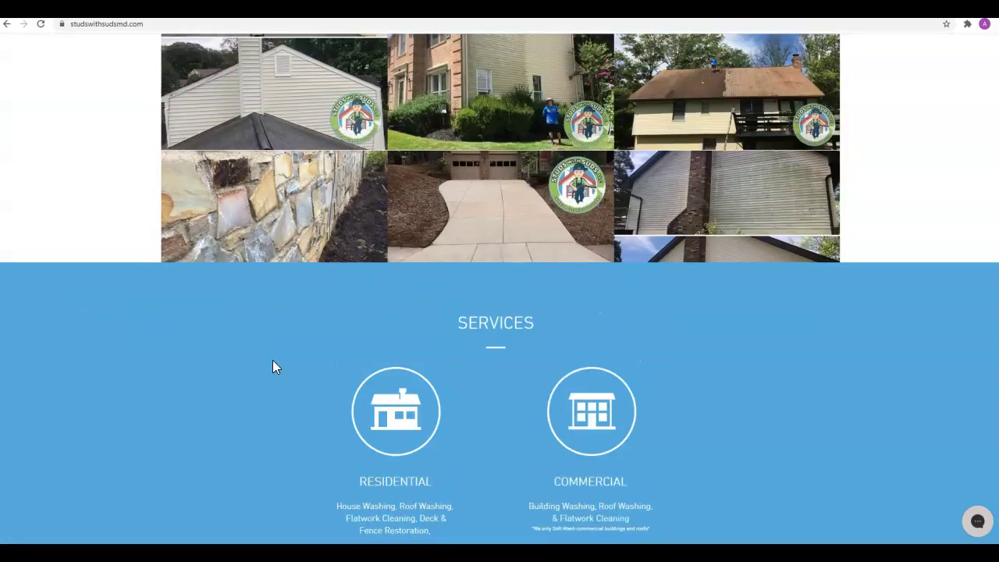
{"action": "scroll", "coordinate": [272, 362], "scroll_direction": "up", "scroll_amount": 6}
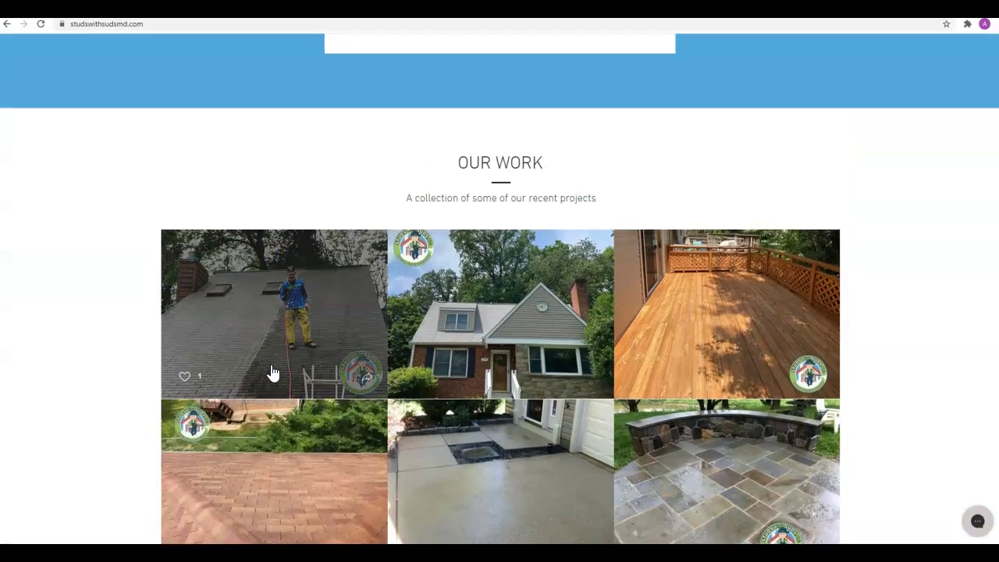
{"action": "scroll", "coordinate": [272, 371], "scroll_direction": "up", "scroll_amount": 5}
{"action": "scroll", "coordinate": [272, 373], "scroll_direction": "up", "scroll_amount": 5}
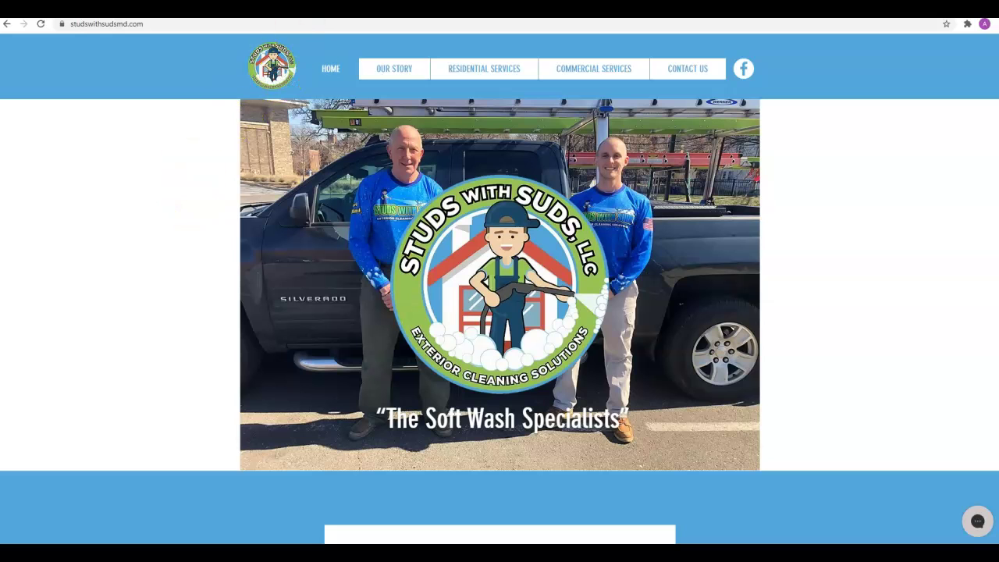
Switch to the Columbia Brothers Power Washing homepage and review its services, estimate form, guarantee and service areas
{"action": "key", "text": "ctrl+Tab"}
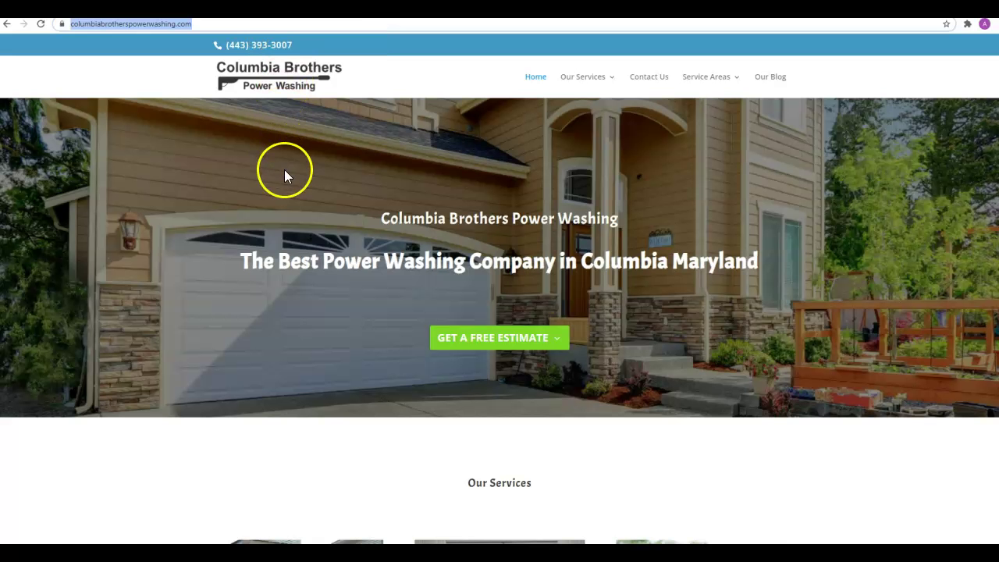
{"action": "scroll", "coordinate": [257, 218], "scroll_direction": "down", "scroll_amount": 10}
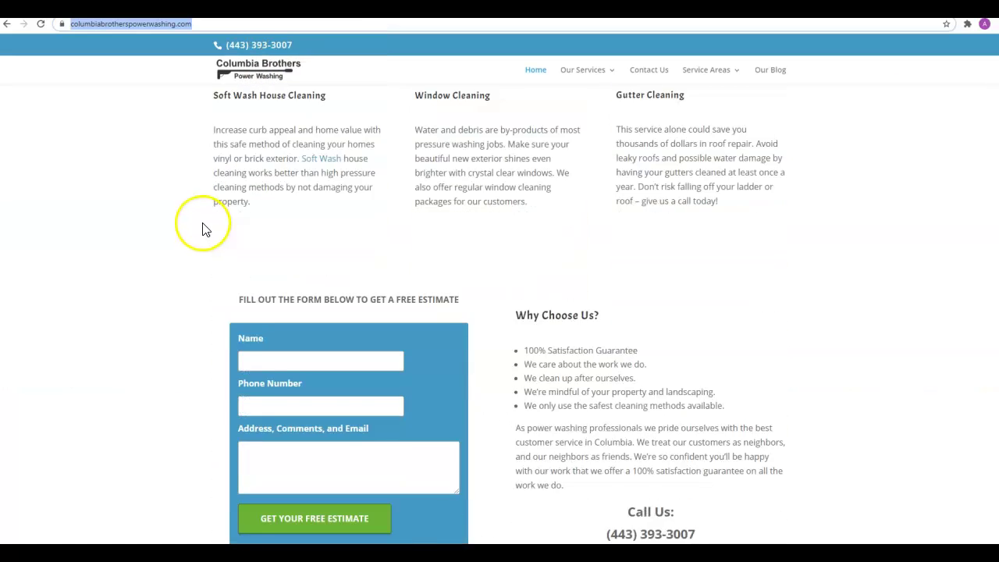
{"action": "scroll", "coordinate": [201, 231], "scroll_direction": "down", "scroll_amount": 4}
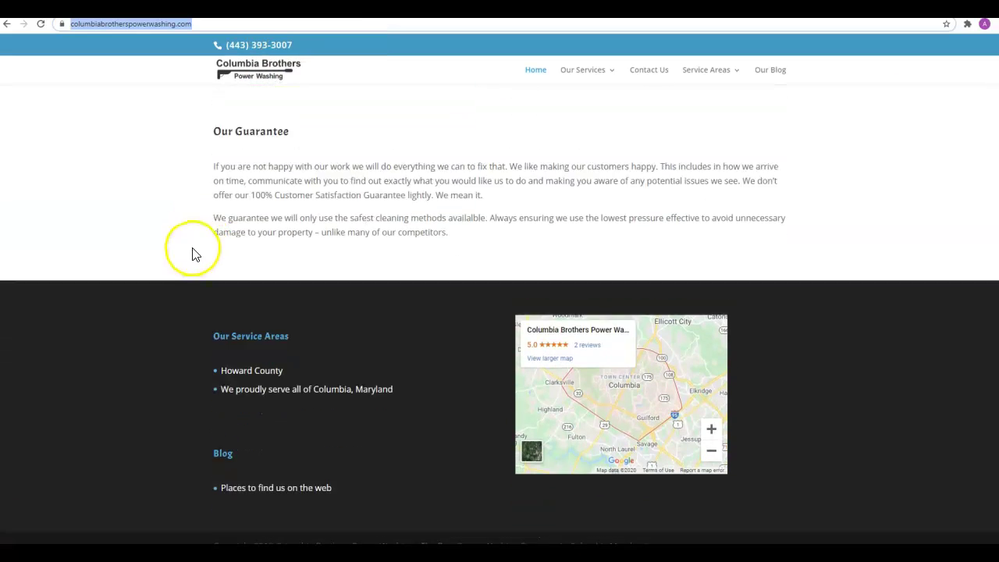
{"action": "scroll", "coordinate": [197, 234], "scroll_direction": "up", "scroll_amount": 5}
{"action": "scroll", "coordinate": [195, 258], "scroll_direction": "up", "scroll_amount": 10}
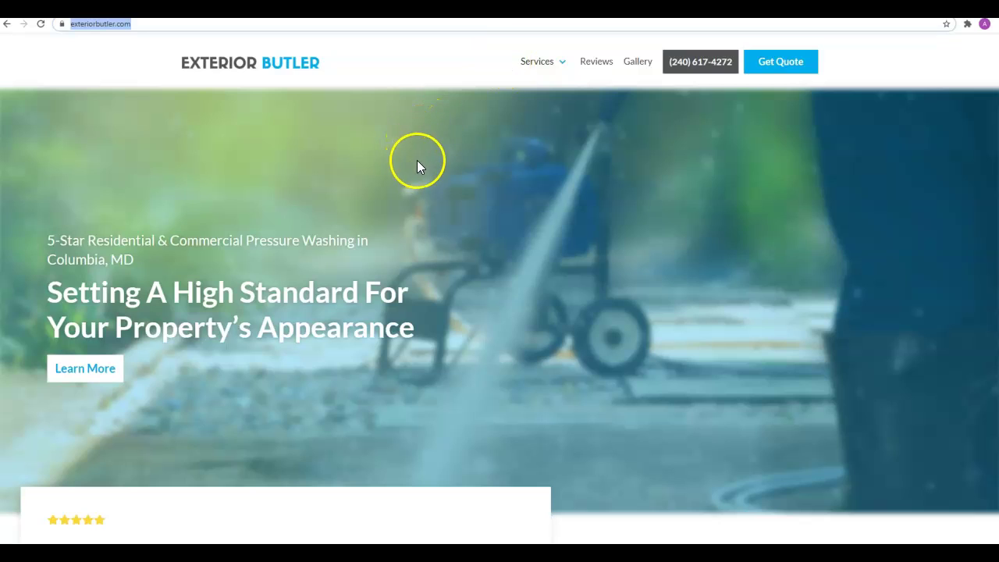
Review the Exterior Butler homepage, including its welcome text, service sections, customer reviews and the list of areas serviced
{"action": "scroll", "coordinate": [417, 160], "scroll_direction": "down", "scroll_amount": 2}
{"action": "scroll", "coordinate": [428, 159], "scroll_direction": "down", "scroll_amount": 10}
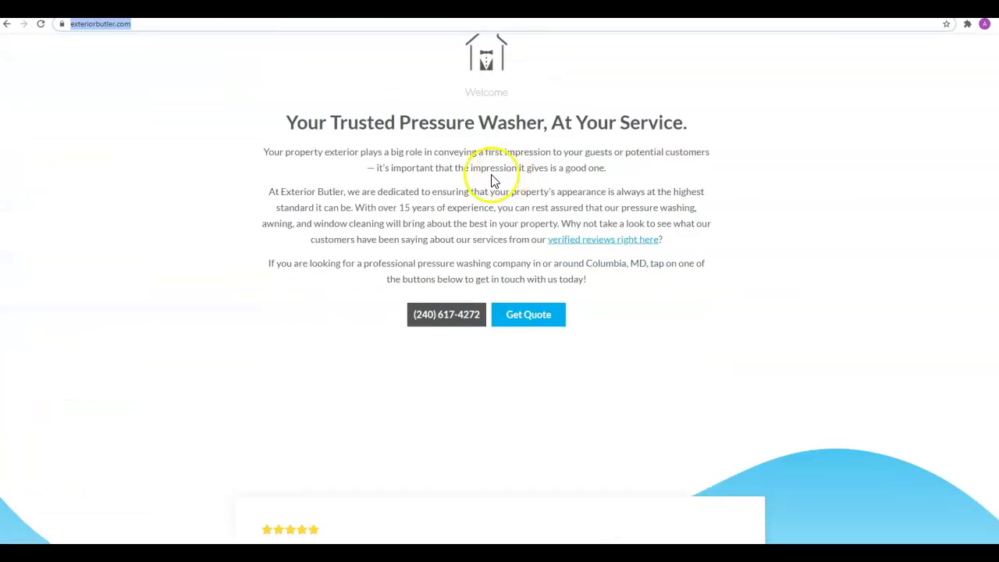
{"action": "scroll", "coordinate": [239, 226], "scroll_direction": "down", "scroll_amount": 15}
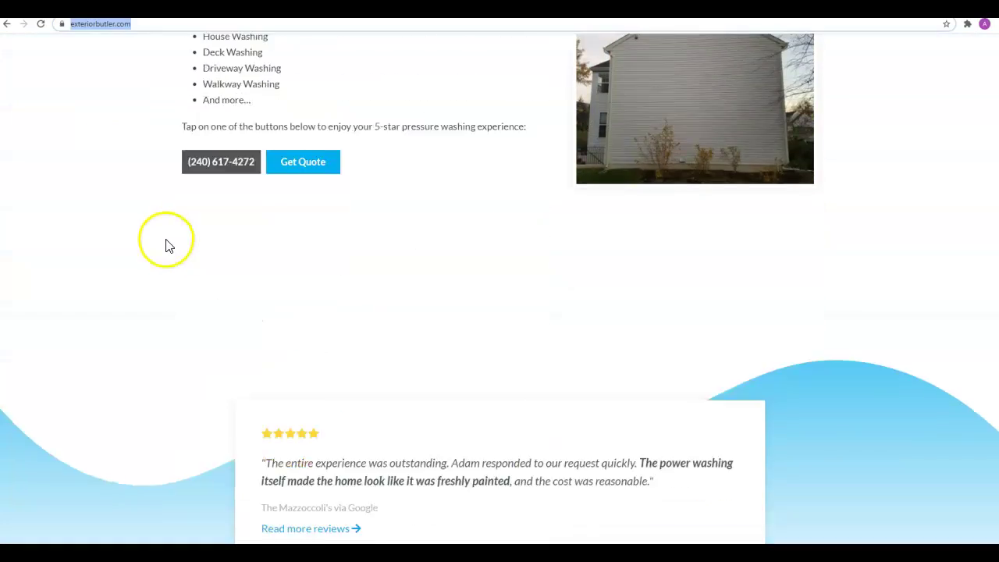
{"action": "scroll", "coordinate": [192, 246], "scroll_direction": "down", "scroll_amount": 17}
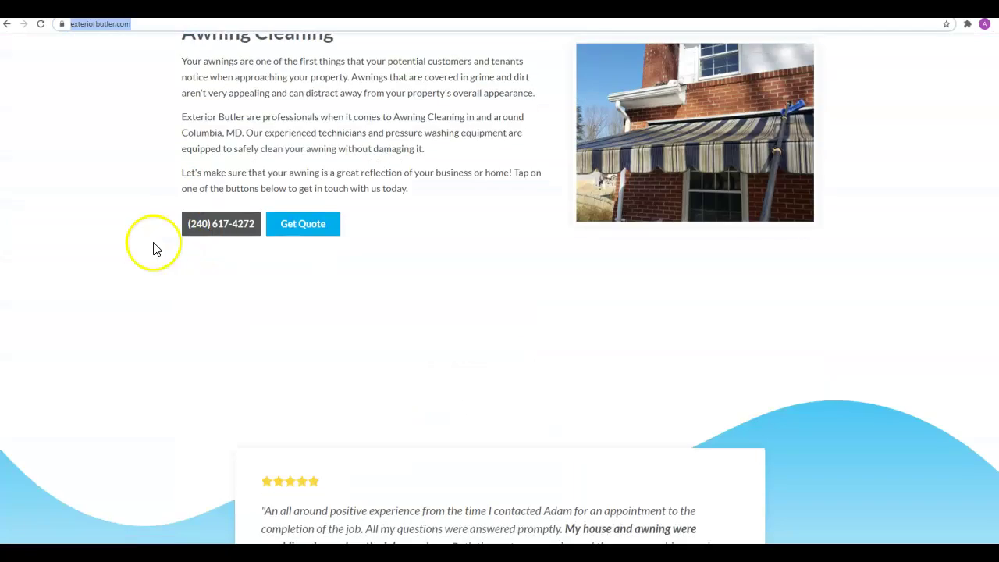
{"action": "scroll", "coordinate": [188, 255], "scroll_direction": "down", "scroll_amount": 10}
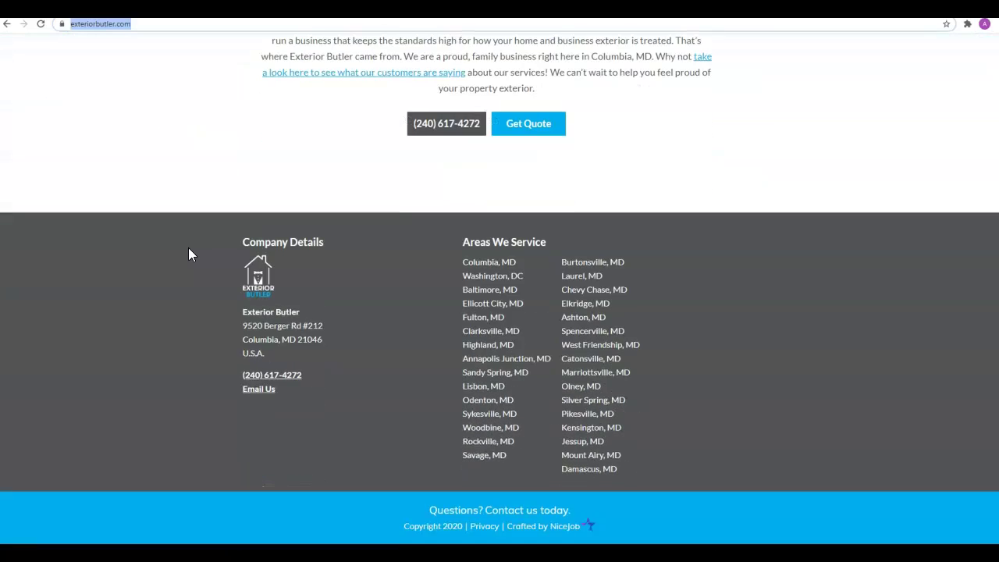
{"action": "scroll", "coordinate": [189, 248], "scroll_direction": "up", "scroll_amount": 20}
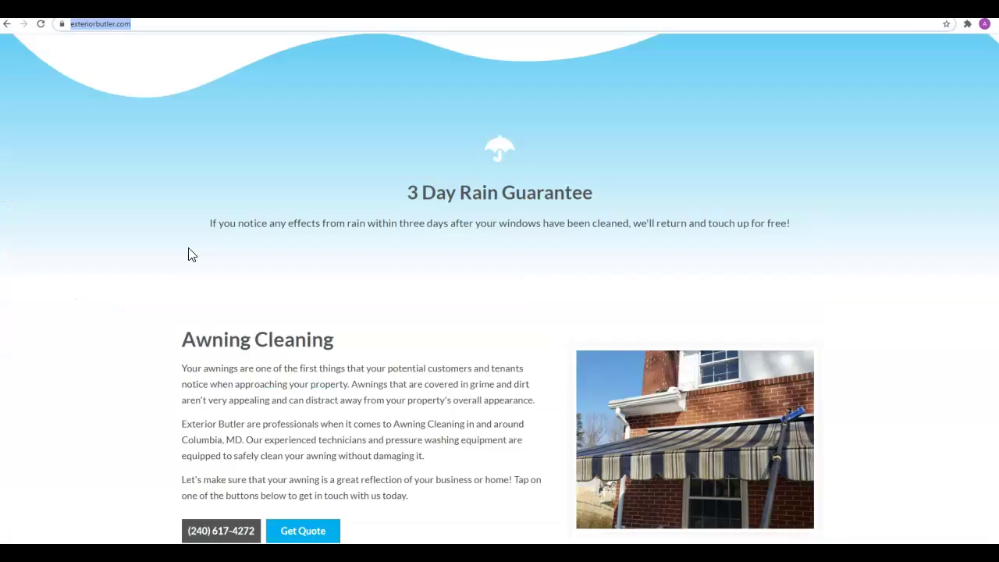
{"action": "scroll", "coordinate": [191, 254], "scroll_direction": "up", "scroll_amount": 20}
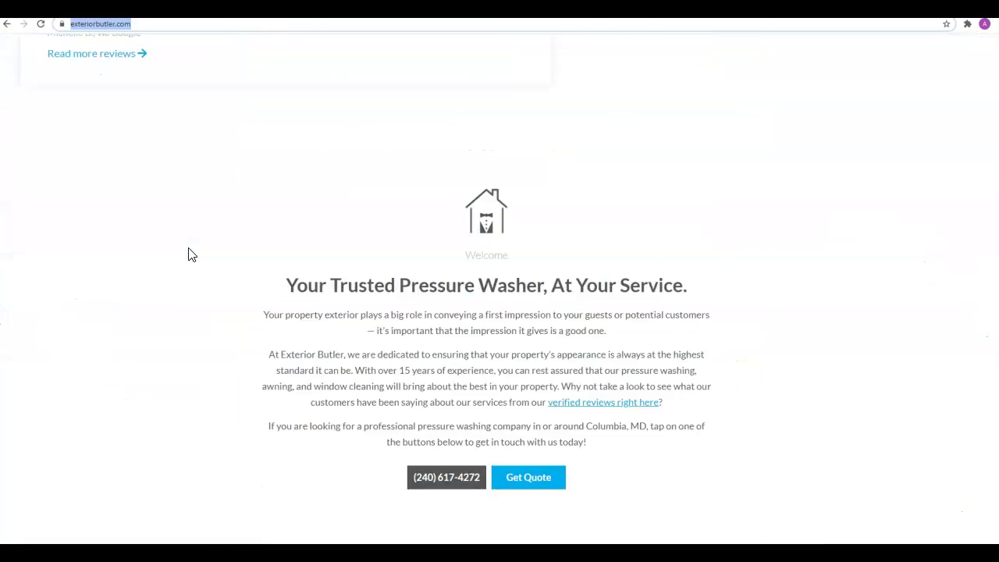
{"action": "scroll", "coordinate": [188, 256], "scroll_direction": "up", "scroll_amount": 3}
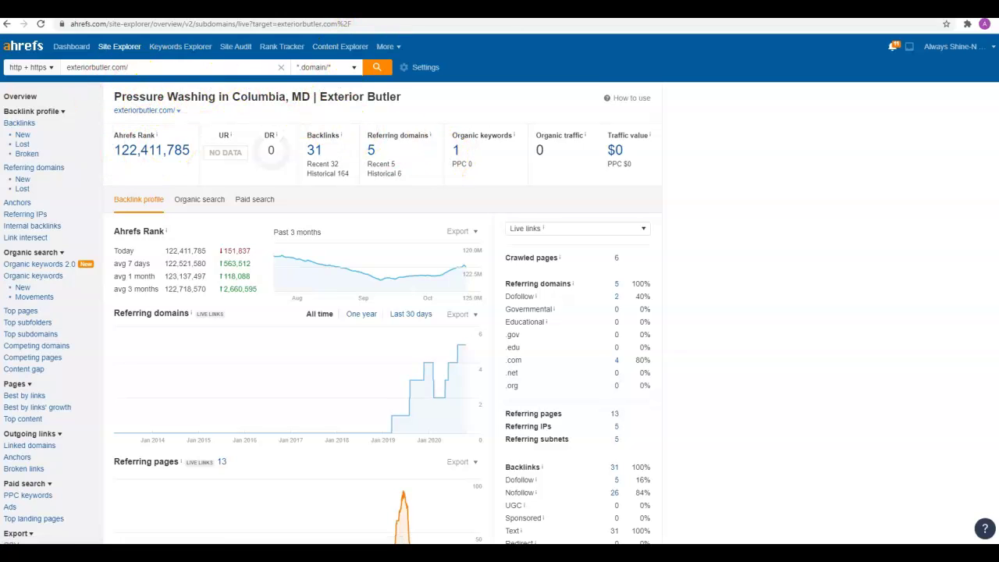
Open the organic keywords report for columbiabrotherspowerwashing.com in Ahrefs and examine each keyword's volume, position and ranking page
{"action": "left_click", "coordinate": [421, 10]}
{"action": "left_click", "coordinate": [459, 153]}
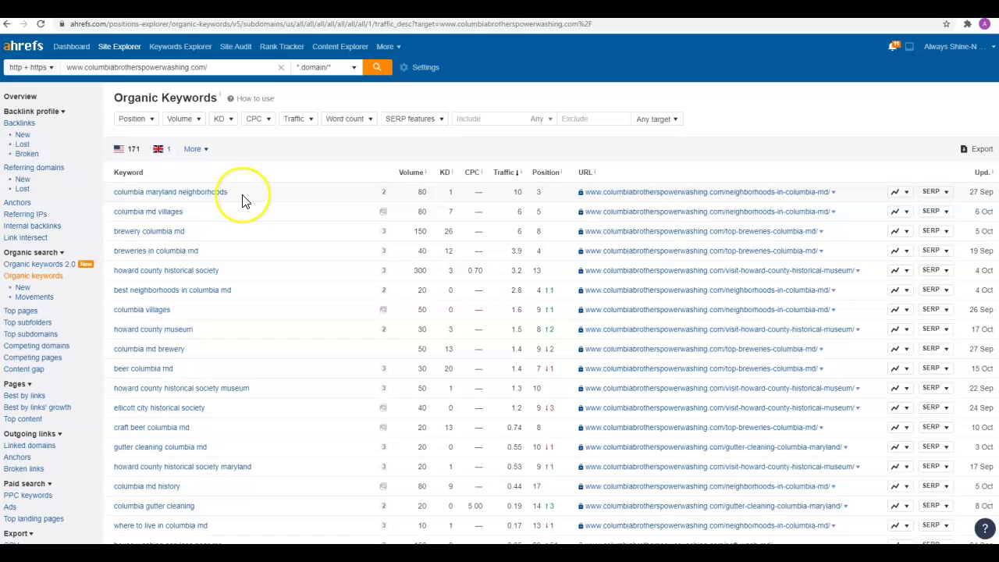
{"action": "scroll", "coordinate": [242, 202], "scroll_direction": "down", "scroll_amount": 1}
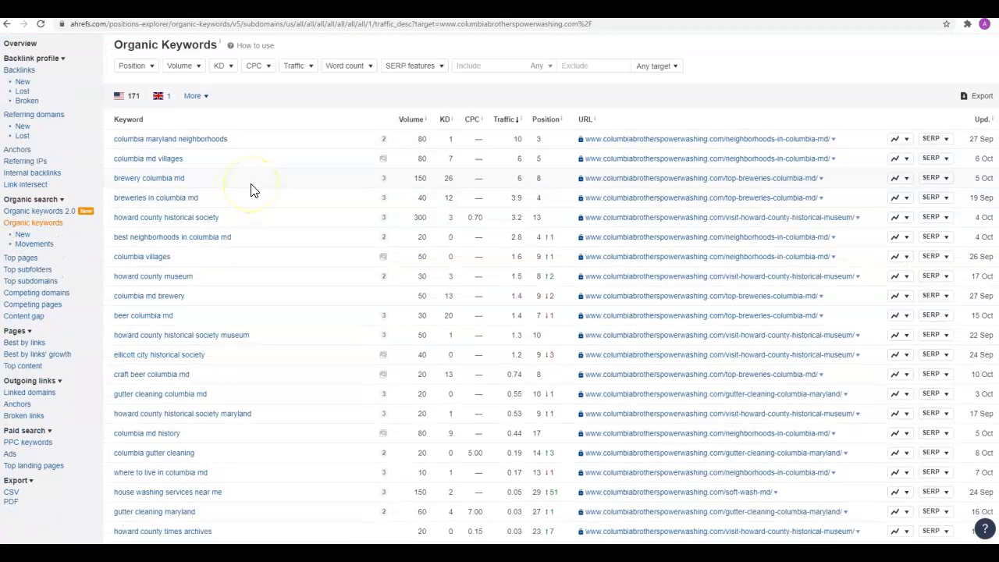
{"action": "scroll", "coordinate": [244, 193], "scroll_direction": "down", "scroll_amount": 1}
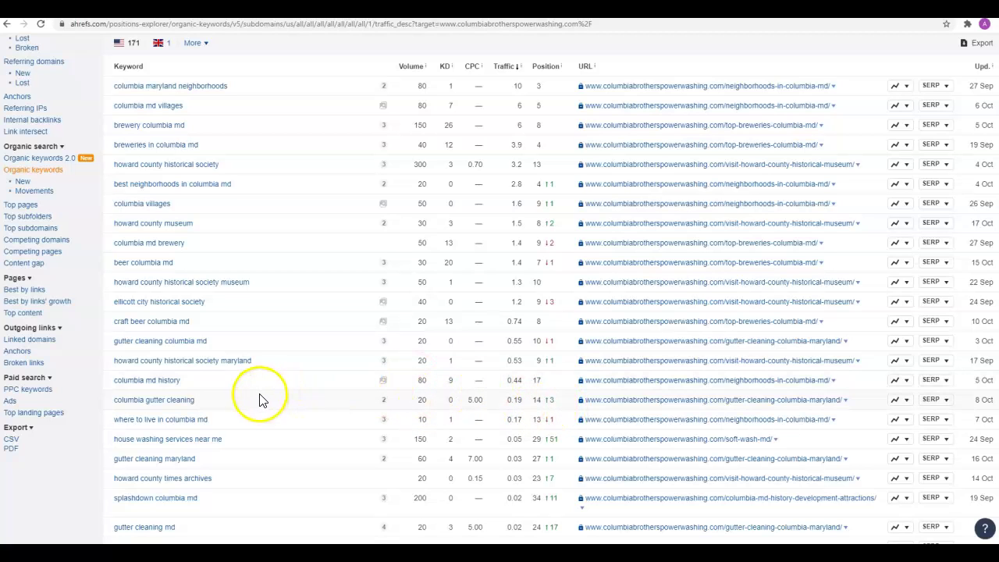
{"action": "scroll", "coordinate": [243, 416], "scroll_direction": "down", "scroll_amount": 1}
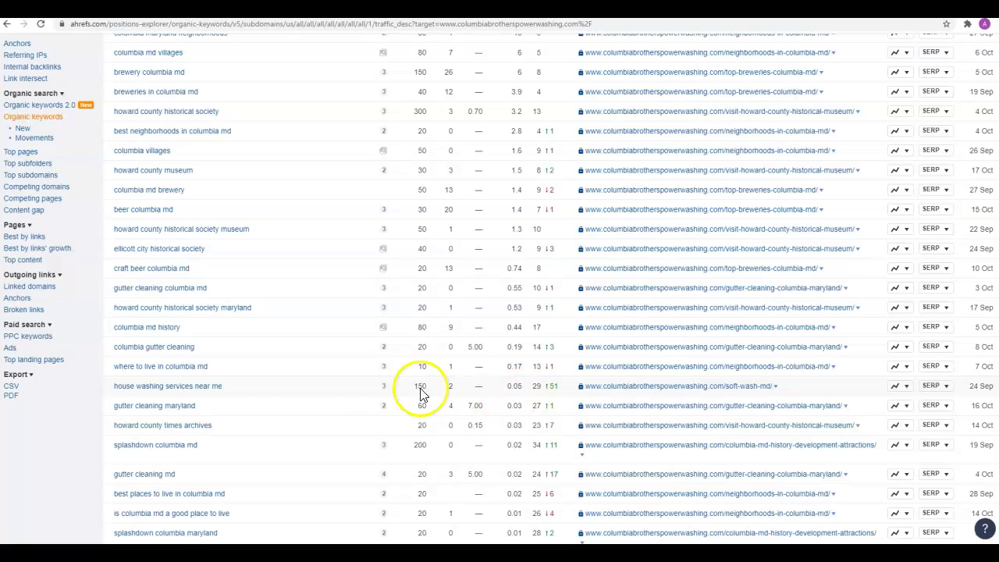
{"action": "scroll", "coordinate": [223, 397], "scroll_direction": "down", "scroll_amount": 1}
{"action": "scroll", "coordinate": [217, 398], "scroll_direction": "down", "scroll_amount": 3}
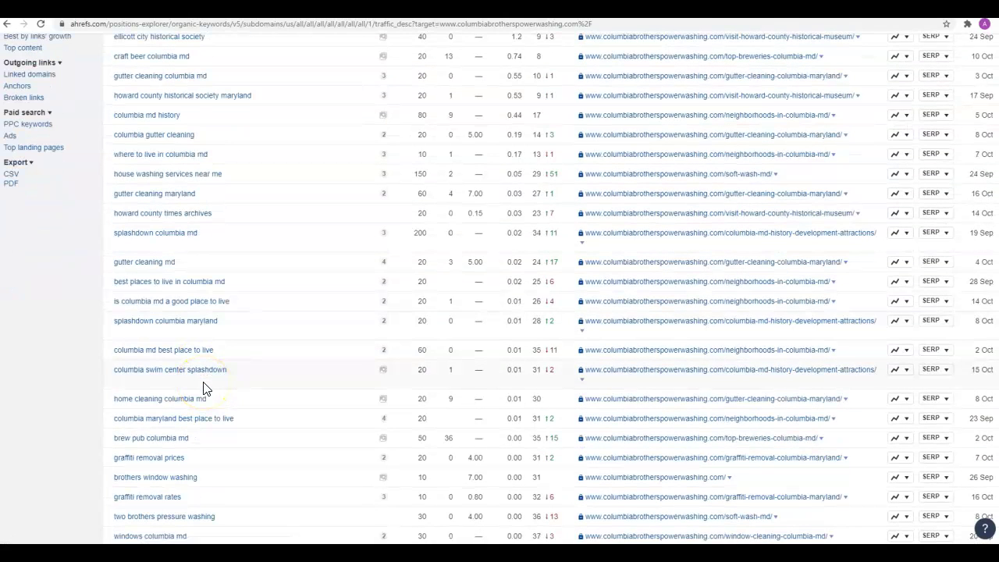
{"action": "scroll", "coordinate": [197, 386], "scroll_direction": "down", "scroll_amount": 2}
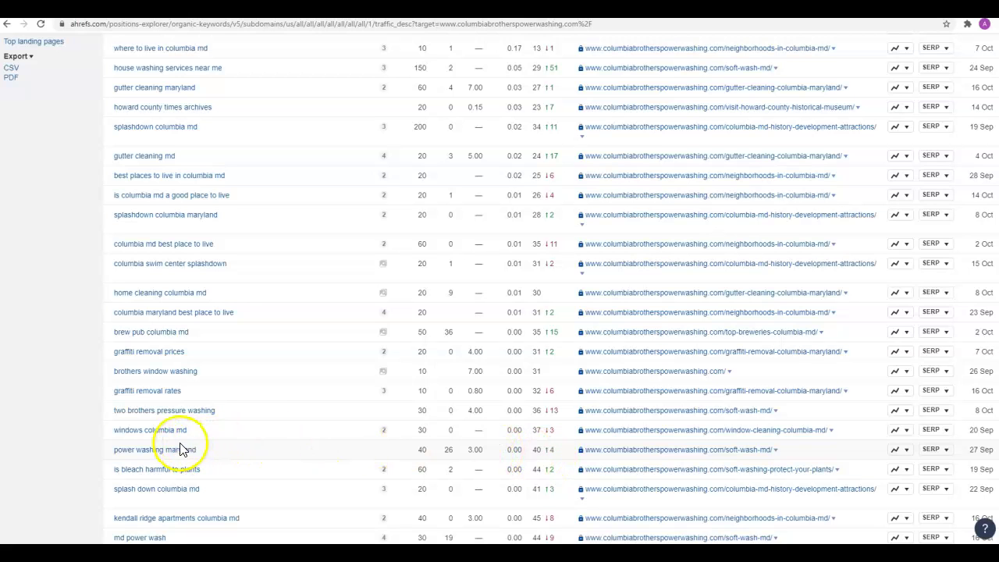
Recheck the higher-traffic keywords of columbiabrotherspowerwashing.com, finishing on the site's Ahrefs overview
{"action": "scroll", "coordinate": [179, 448], "scroll_direction": "up", "scroll_amount": 3}
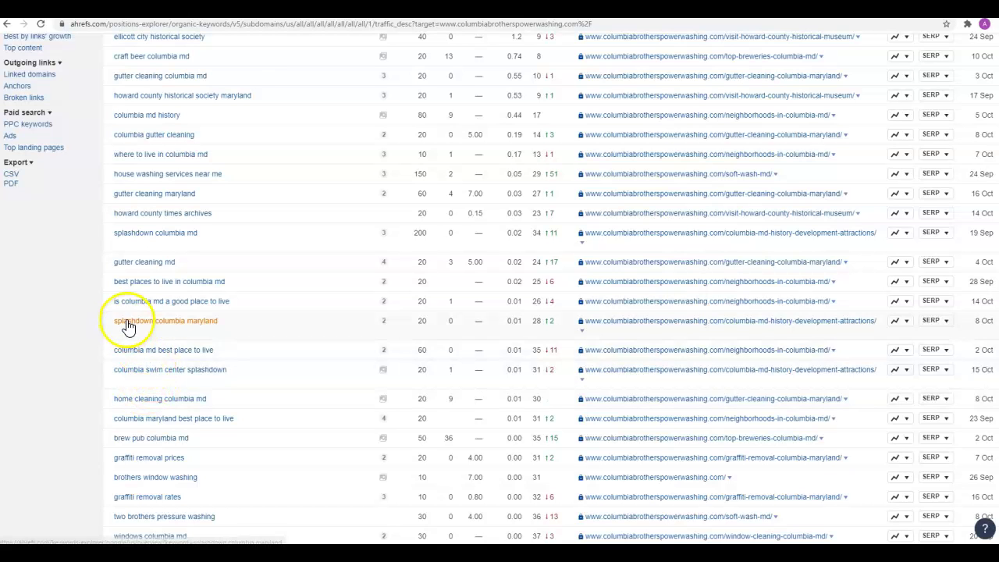
{"action": "scroll", "coordinate": [136, 273], "scroll_direction": "up", "scroll_amount": 1}
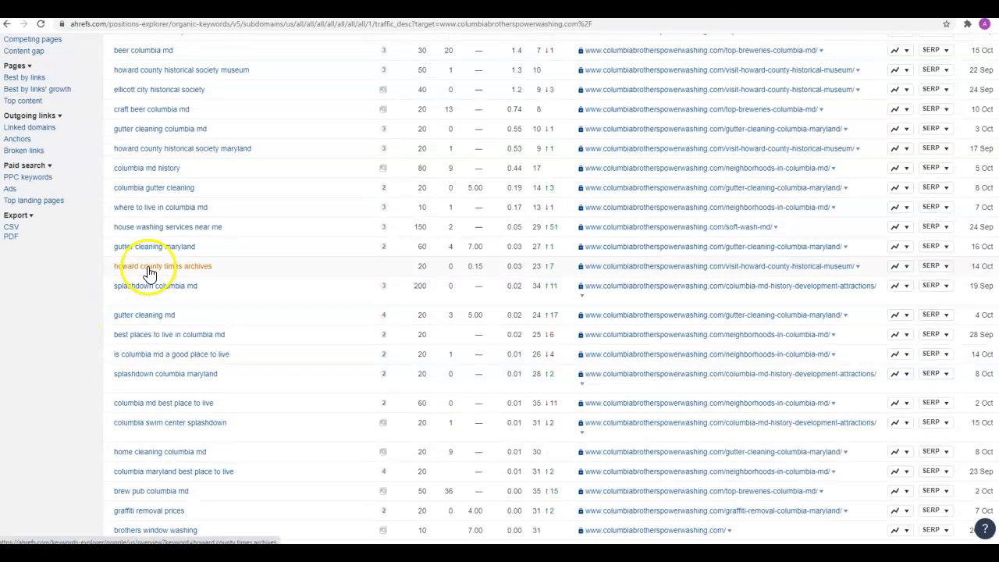
{"action": "scroll", "coordinate": [149, 256], "scroll_direction": "up", "scroll_amount": 1}
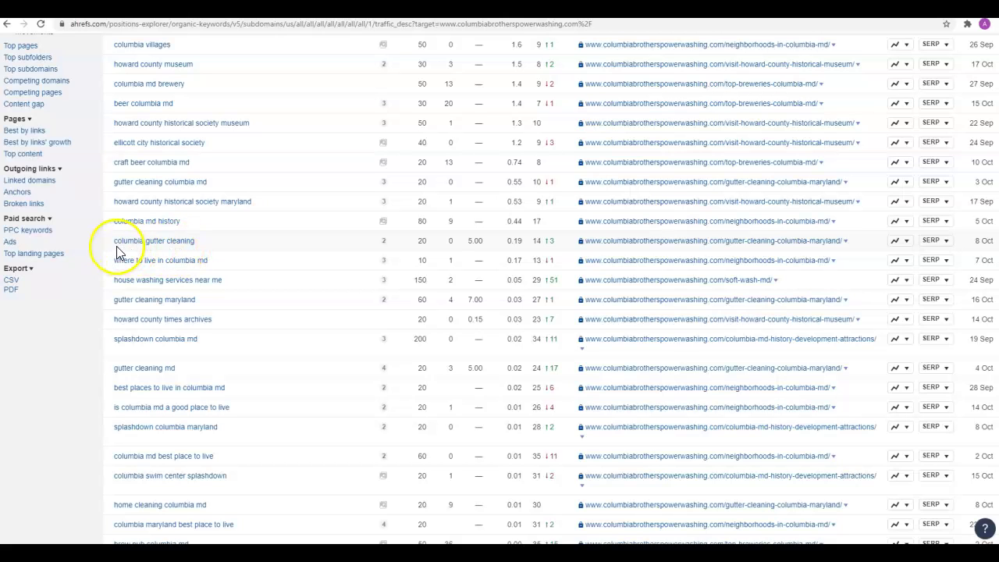
{"action": "scroll", "coordinate": [163, 249], "scroll_direction": "up", "scroll_amount": 4}
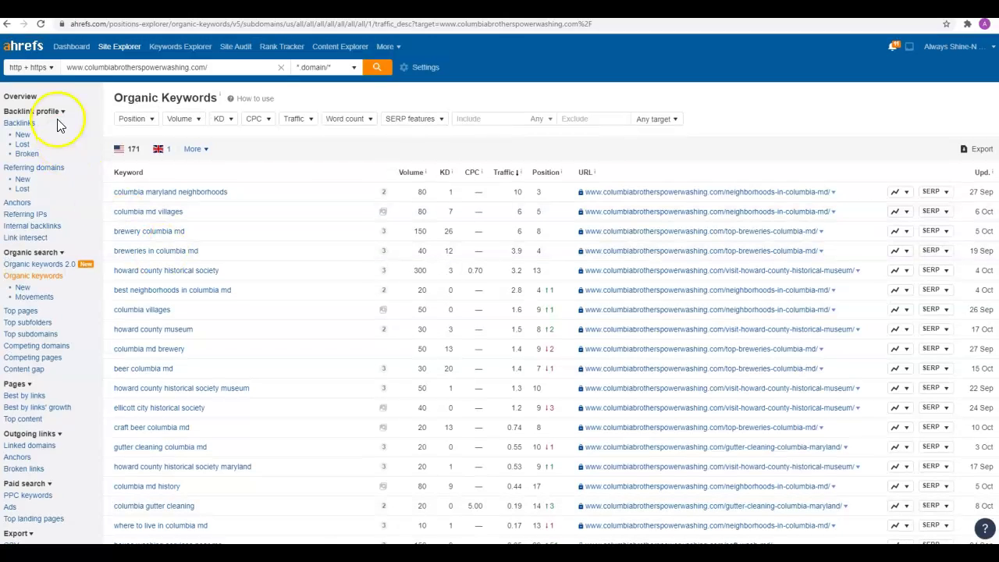
{"action": "left_click", "coordinate": [29, 102]}
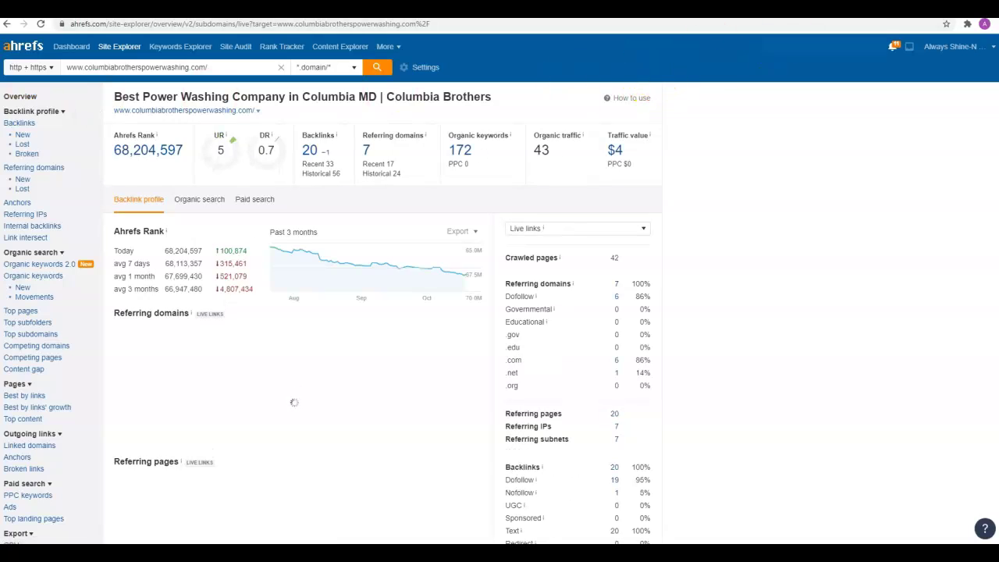
Switch to the superiorwash.net page and go back to the Google results for "pressure washing columbia md"
{"action": "left_click", "coordinate": [820, 10]}
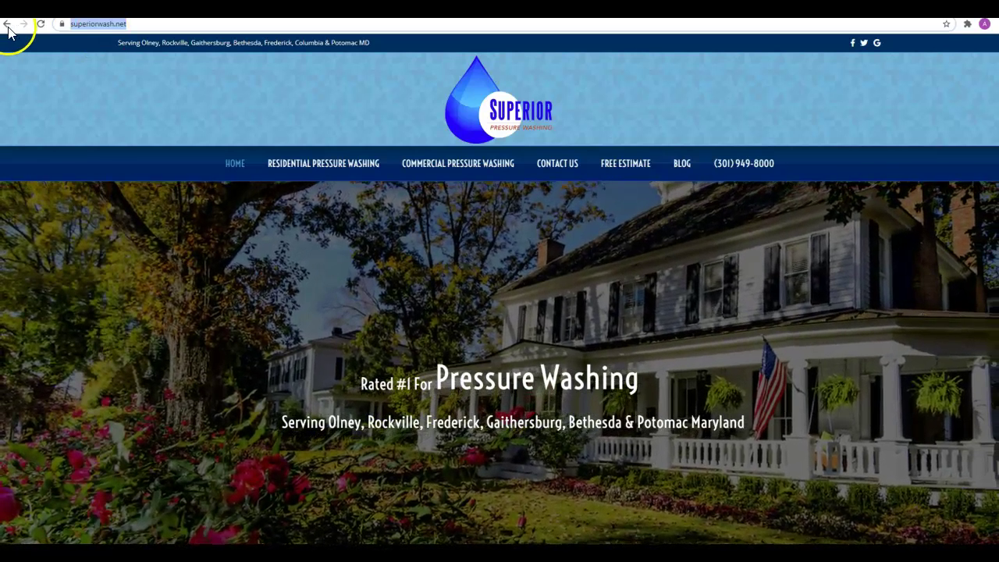
{"action": "left_click", "coordinate": [6, 25]}
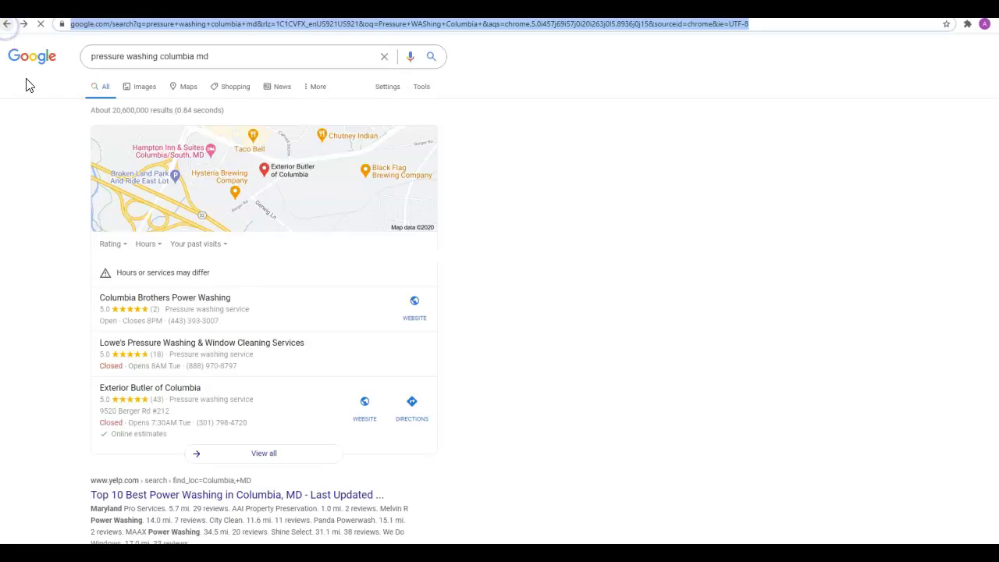
{"action": "scroll", "coordinate": [117, 365], "scroll_direction": "up", "scroll_amount": 4}
{"action": "scroll", "coordinate": [117, 364], "scroll_direction": "up", "scroll_amount": 10}
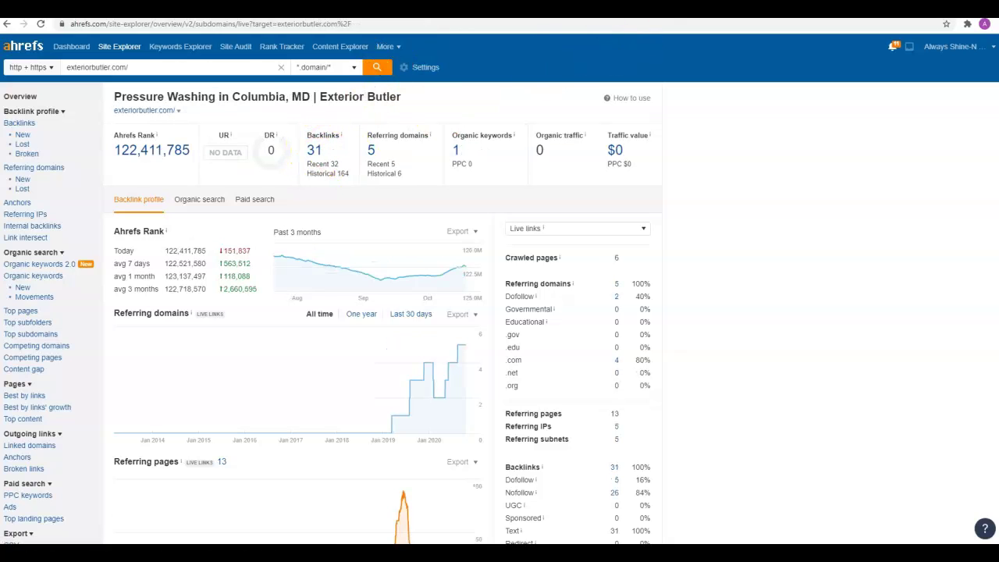
Open the backlinks report for exteriorbutler.com and examine the referring pages, their domain ratings, anchors and linked URLs
{"action": "left_click", "coordinate": [314, 152]}
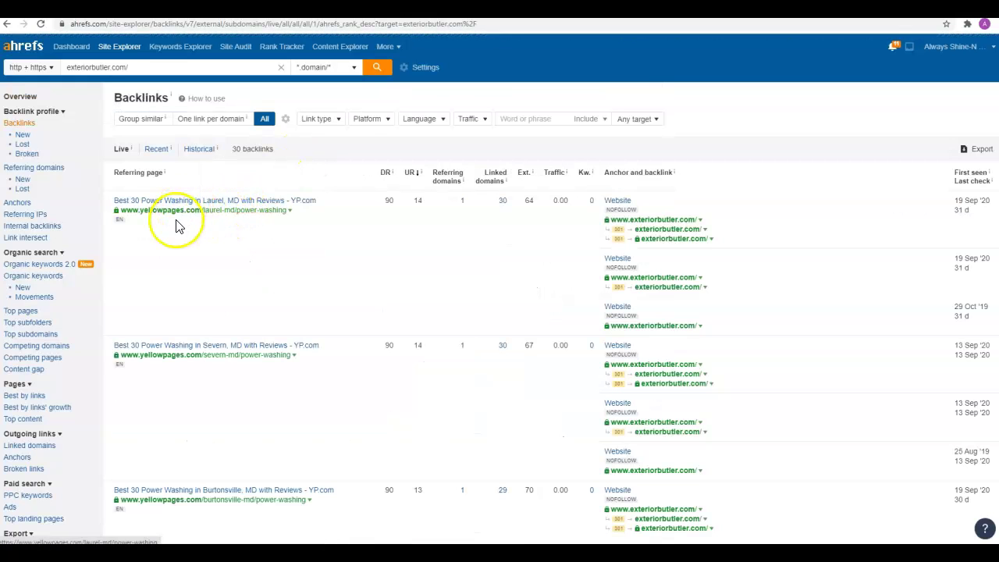
{"action": "scroll", "coordinate": [182, 320], "scroll_direction": "down", "scroll_amount": 2}
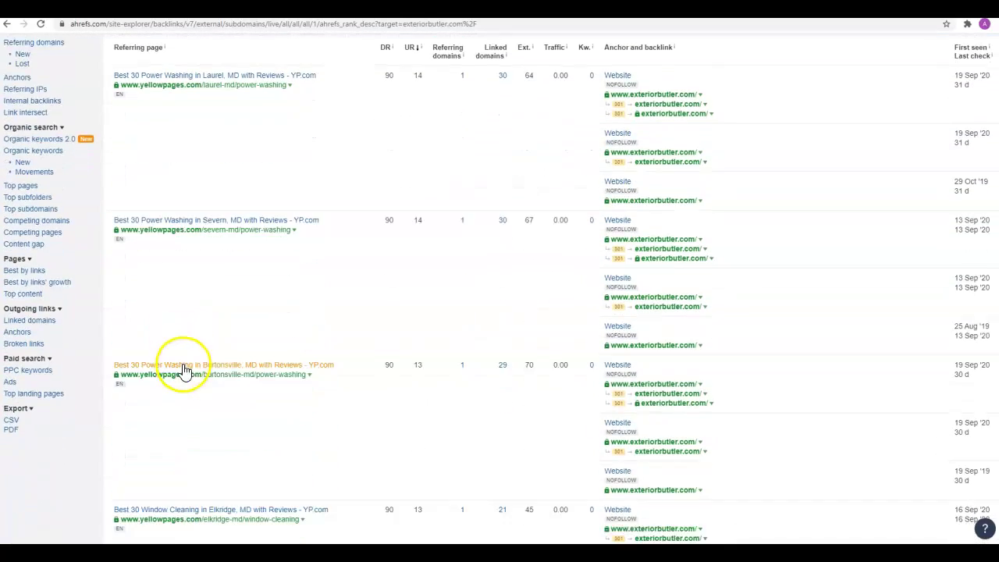
{"action": "scroll", "coordinate": [184, 367], "scroll_direction": "down", "scroll_amount": 2}
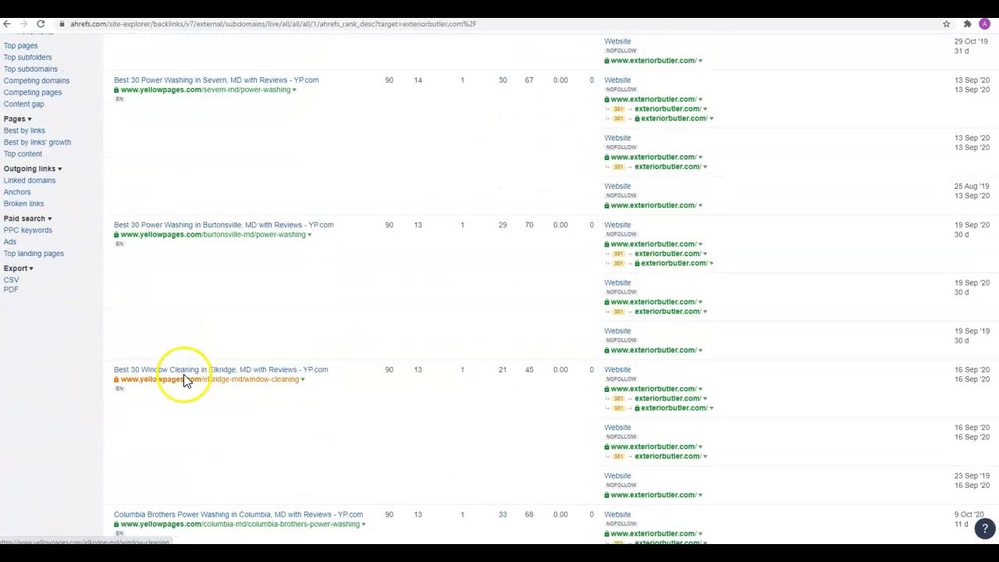
{"action": "scroll", "coordinate": [186, 382], "scroll_direction": "down", "scroll_amount": 2}
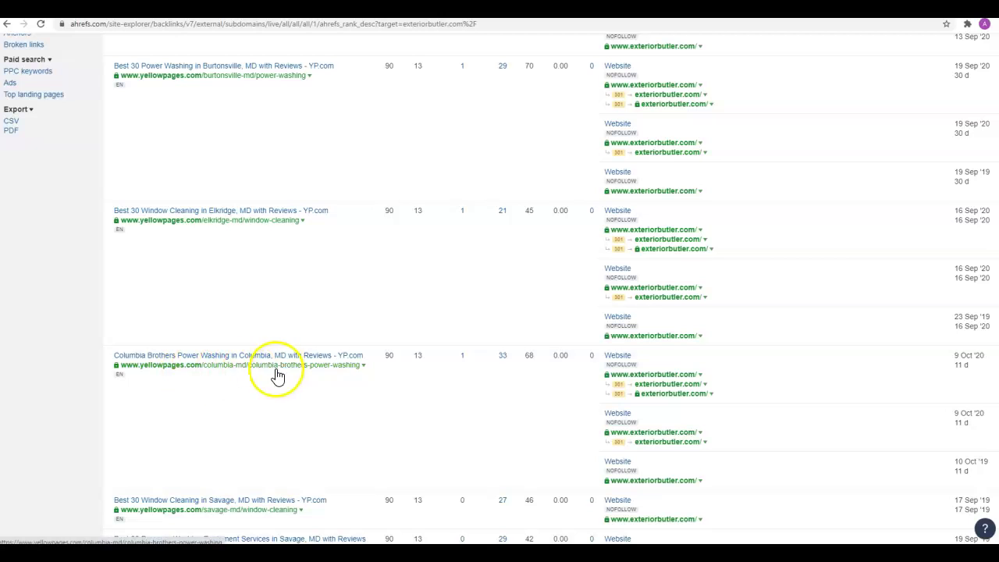
{"action": "scroll", "coordinate": [183, 403], "scroll_direction": "down", "scroll_amount": 1}
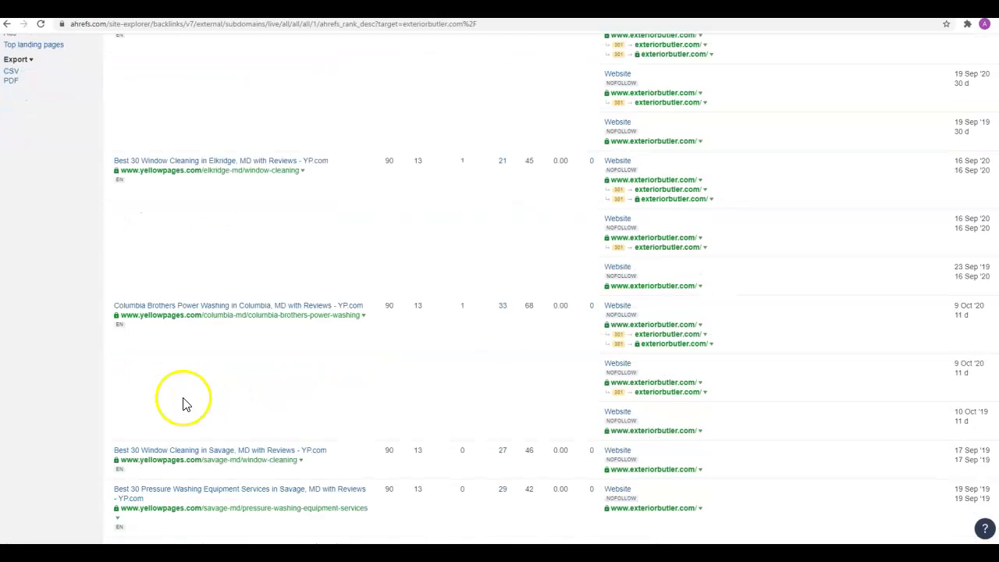
{"action": "scroll", "coordinate": [183, 402], "scroll_direction": "down", "scroll_amount": 1}
{"action": "scroll", "coordinate": [184, 404], "scroll_direction": "down", "scroll_amount": 2}
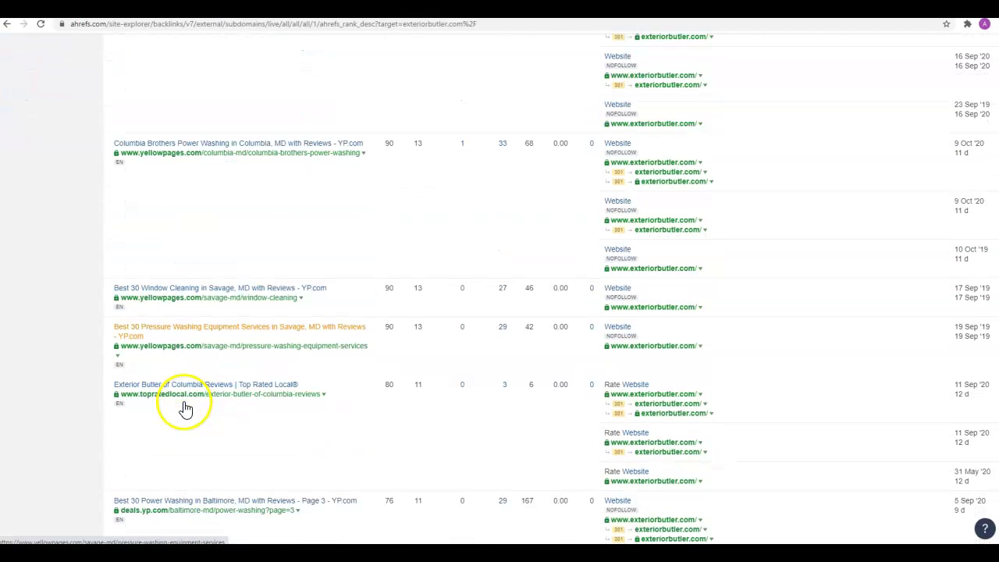
{"action": "scroll", "coordinate": [186, 409], "scroll_direction": "down", "scroll_amount": 3}
{"action": "scroll", "coordinate": [185, 408], "scroll_direction": "up", "scroll_amount": 2}
{"action": "scroll", "coordinate": [186, 408], "scroll_direction": "up", "scroll_amount": 10}
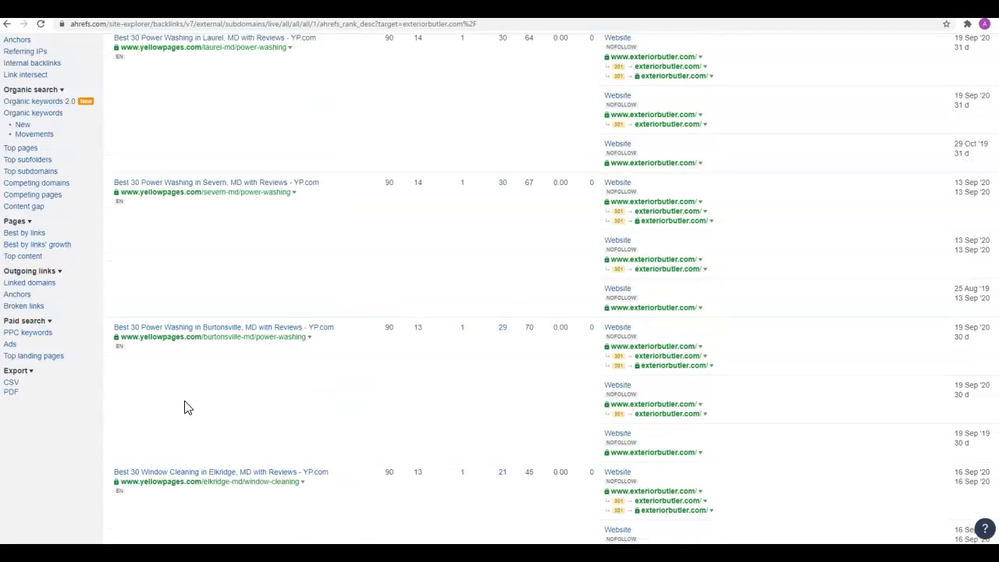
{"action": "scroll", "coordinate": [187, 407], "scroll_direction": "up", "scroll_amount": 4}
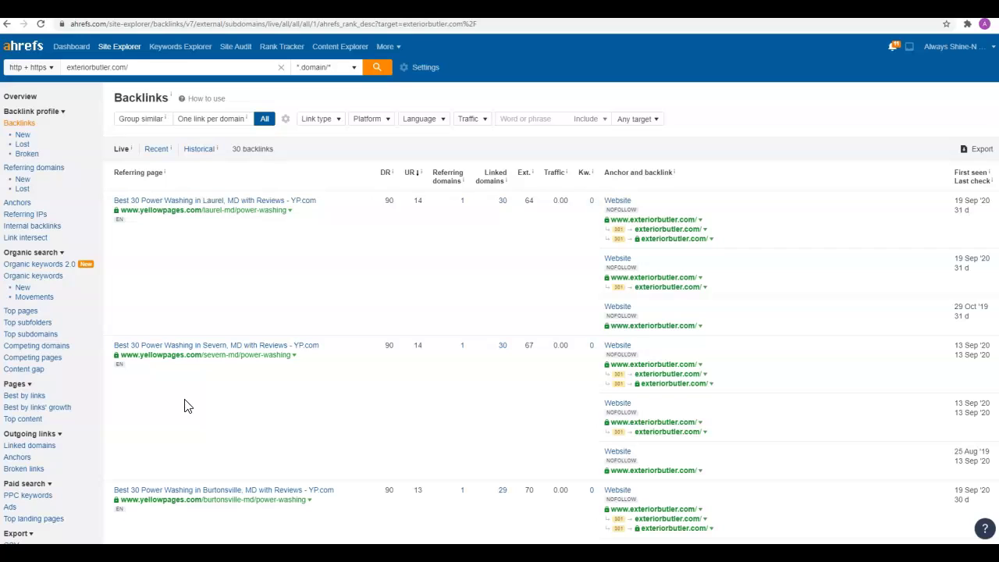
Return to the exteriorbutler.com overview in Ahrefs, and switch to the studswithsudsmd.com homepage
{"action": "left_click", "coordinate": [26, 98]}
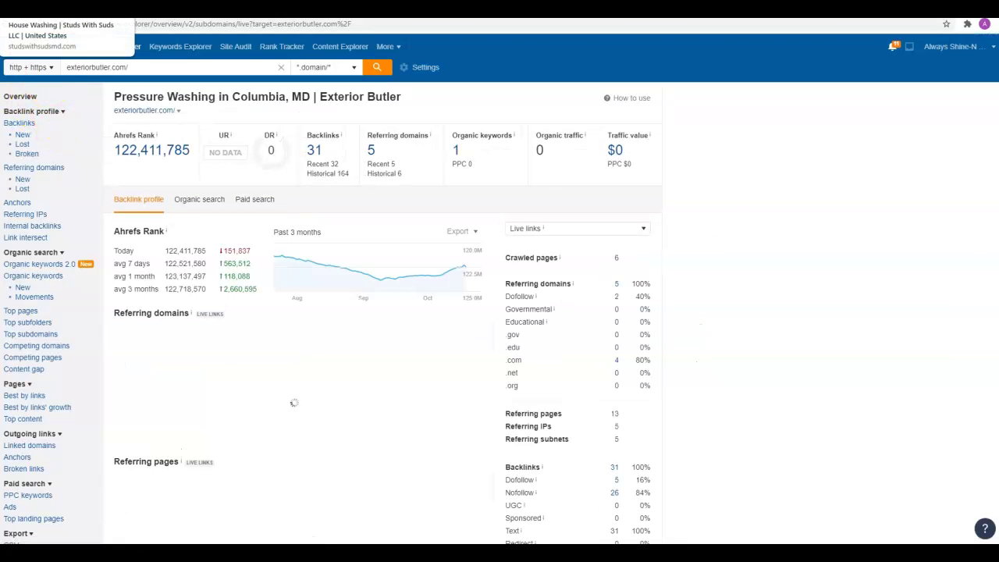
{"action": "left_click", "coordinate": [70, 8]}
{"action": "left_click", "coordinate": [128, 170]}
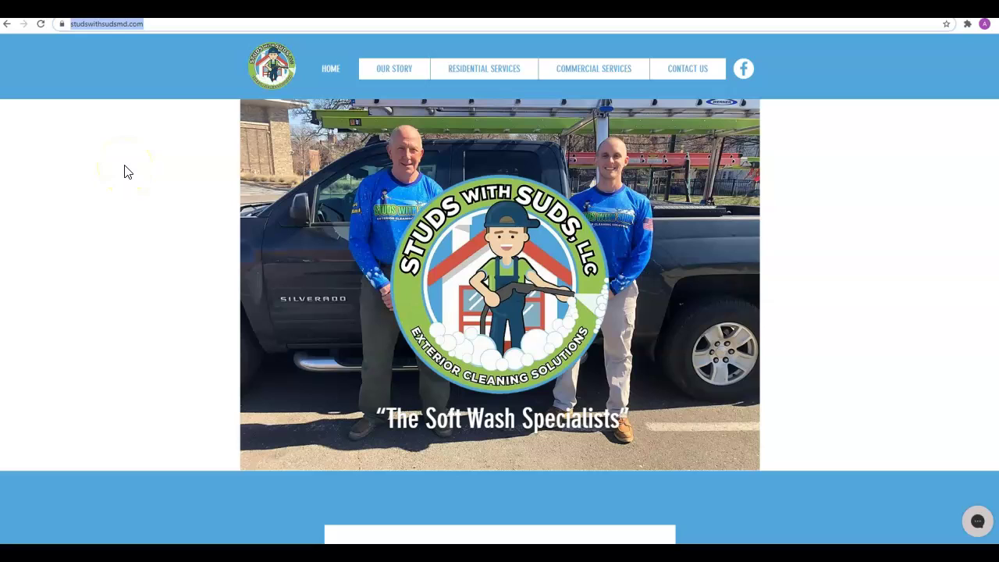